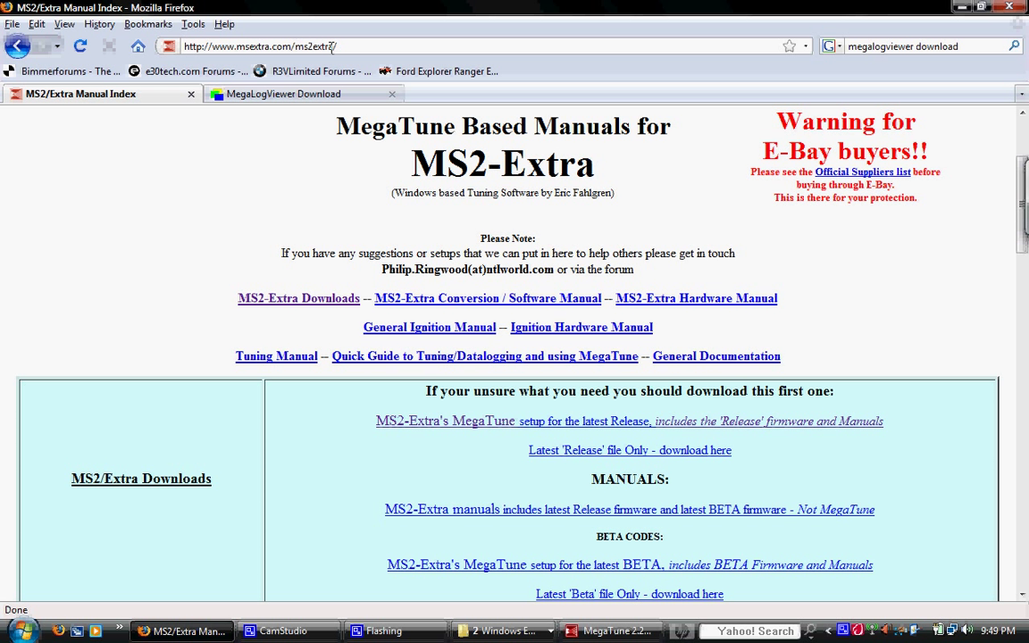
# Jump to the MS2-Extra downloads section and cancel the MegaTune release installer download
pyautogui.click(324, 44)
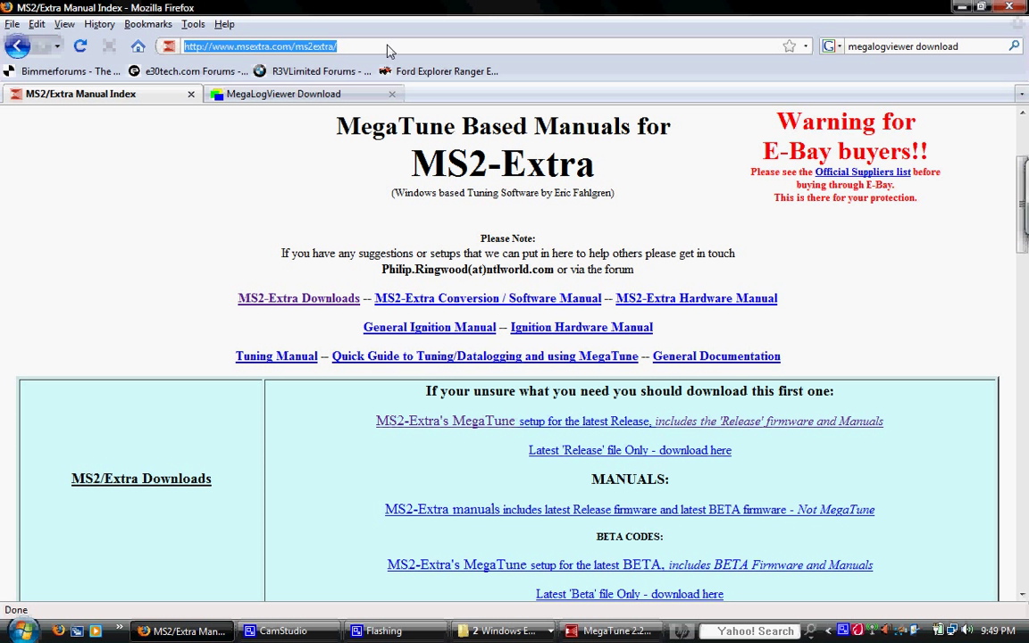
pyautogui.click(387, 44)
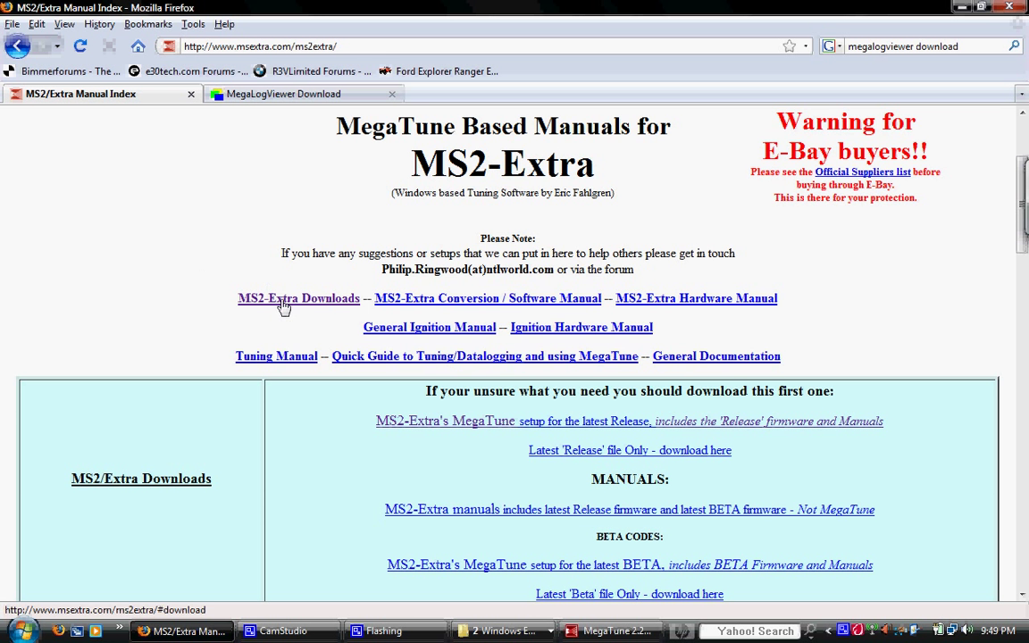
pyautogui.click(283, 303)
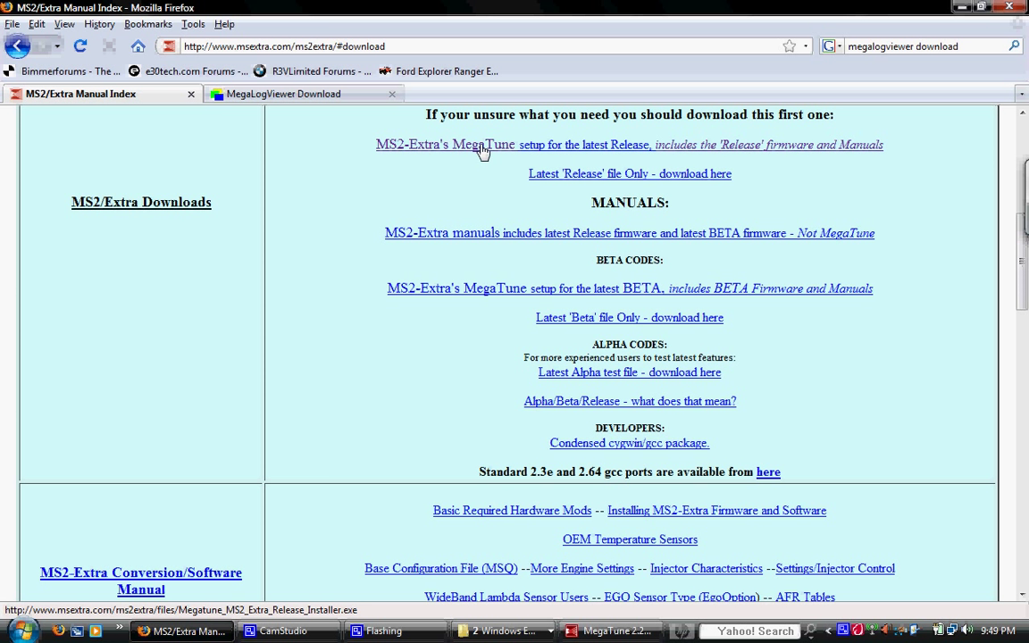
pyautogui.click(482, 149)
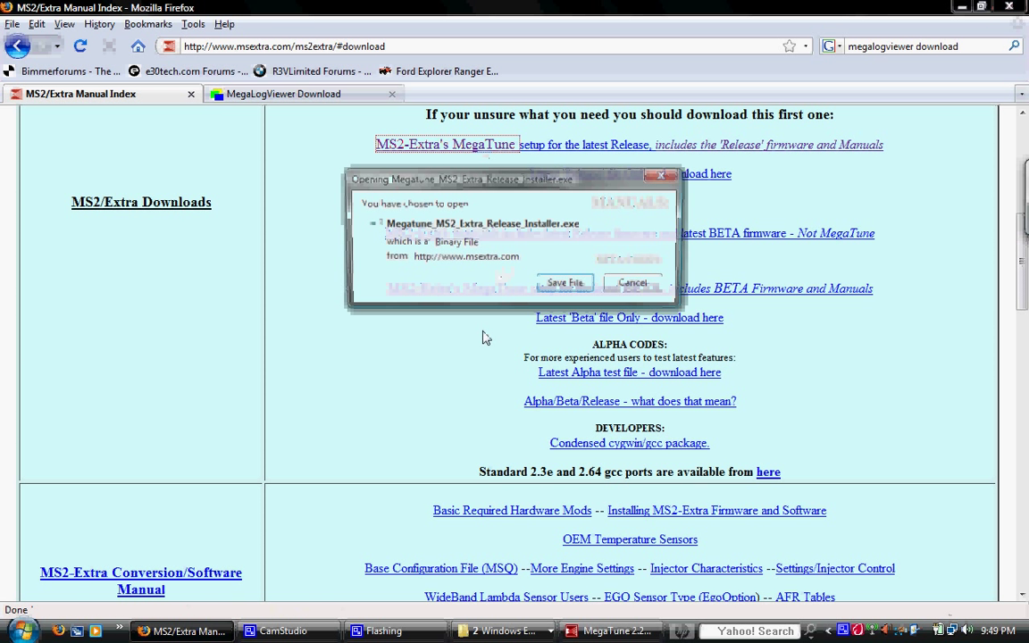
pyautogui.click(634, 283)
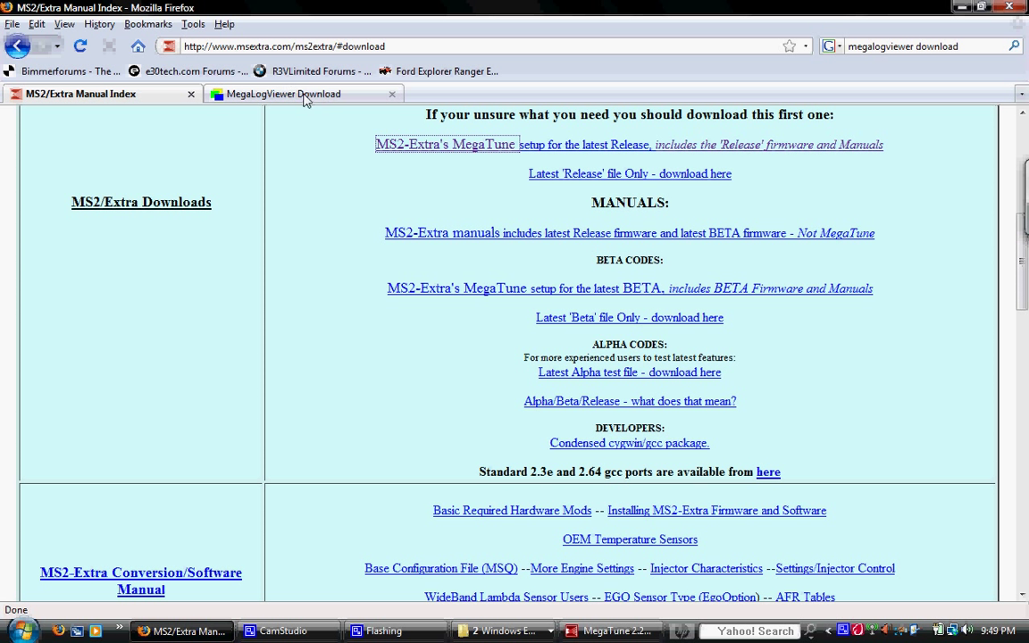
pyautogui.click(888, 46)
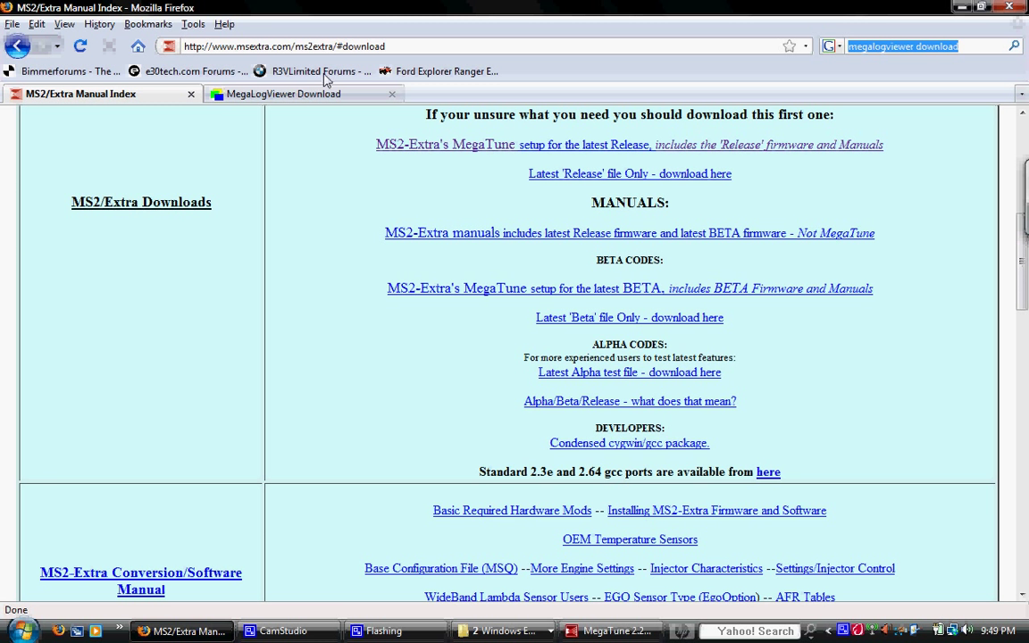
# Cancel the MegaLogViewer v2.95 .msi download on its download page, then minimize Firefox
pyautogui.click(346, 93)
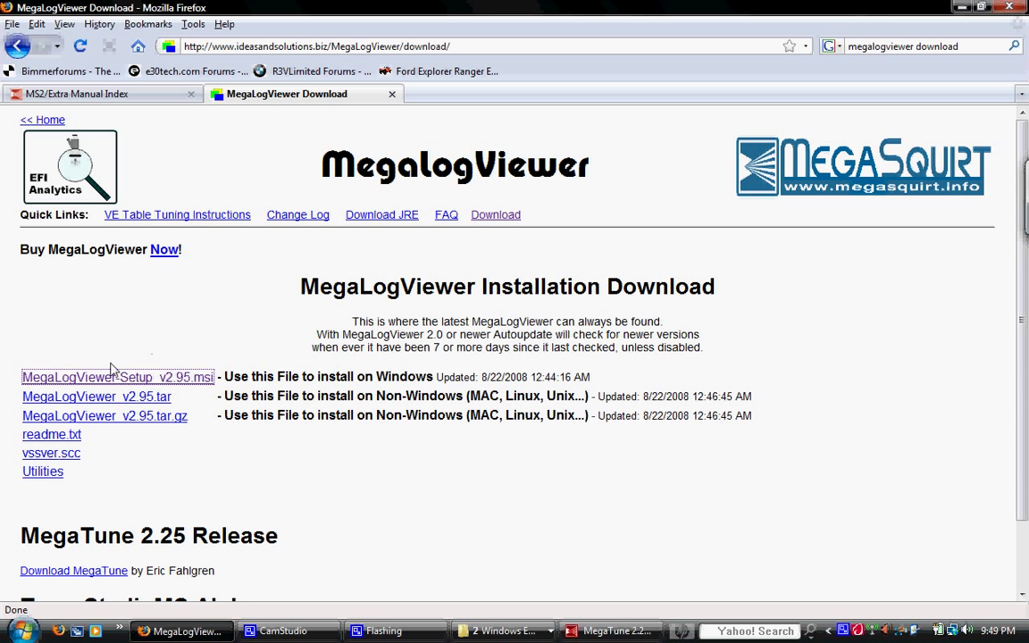
pyautogui.click(111, 386)
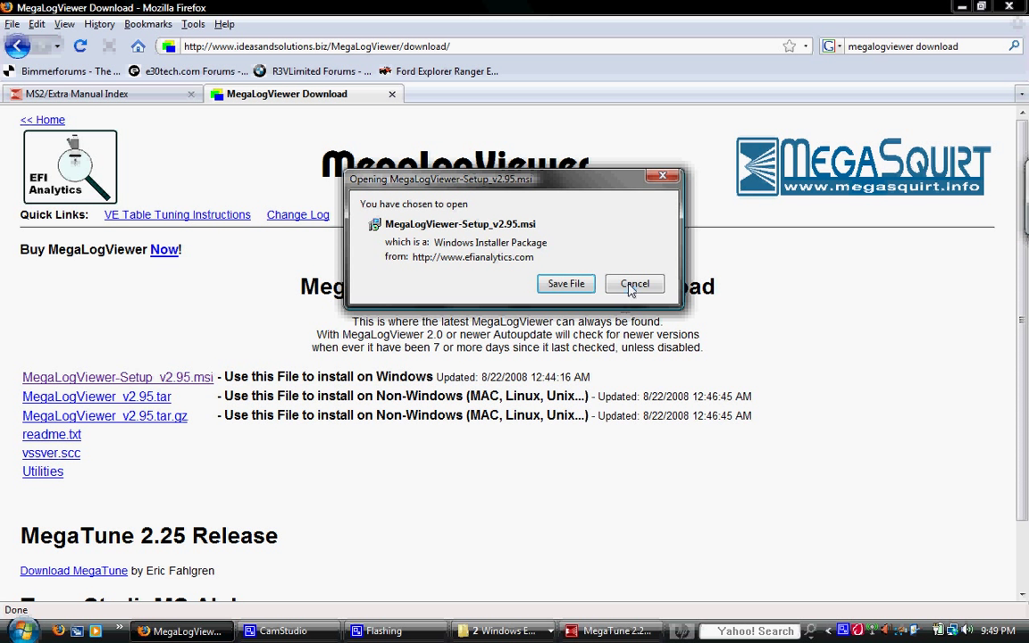
pyautogui.click(633, 283)
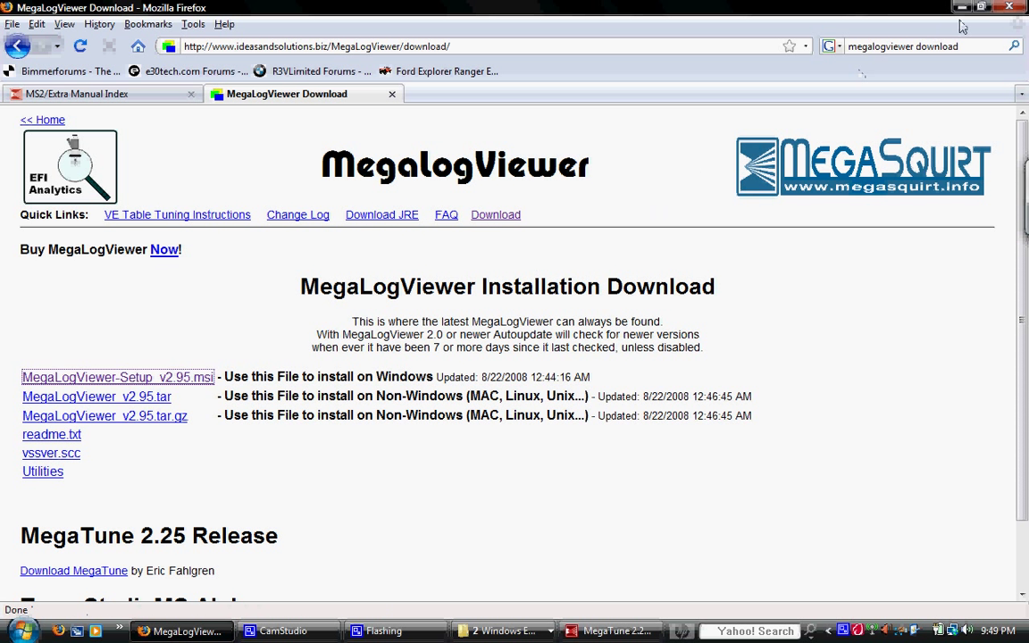
pyautogui.click(962, 10)
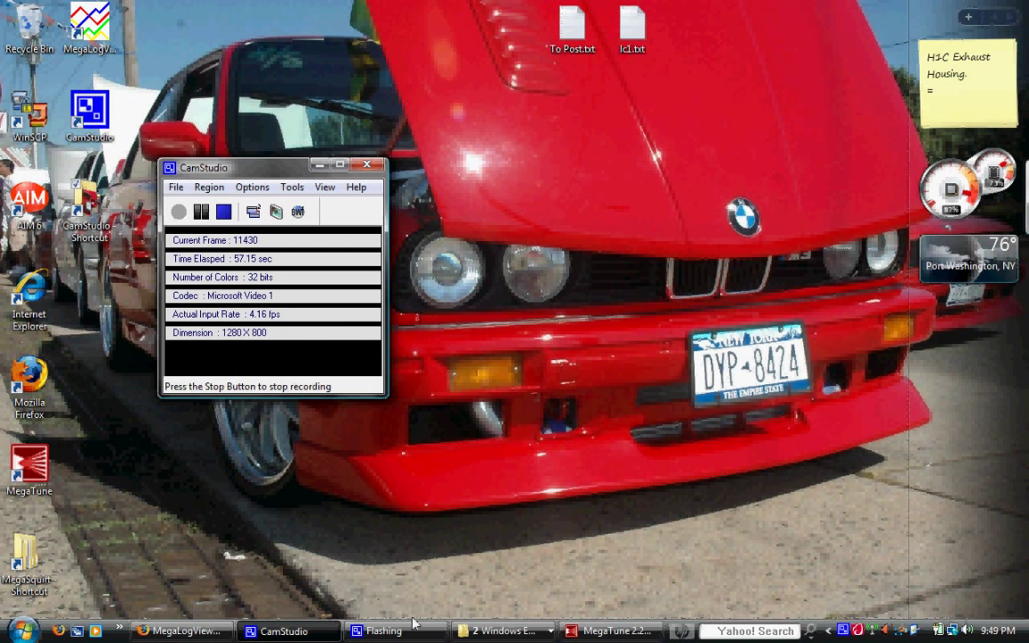
# Quit the running MegaTune without saving changes
pyautogui.click(616, 632)
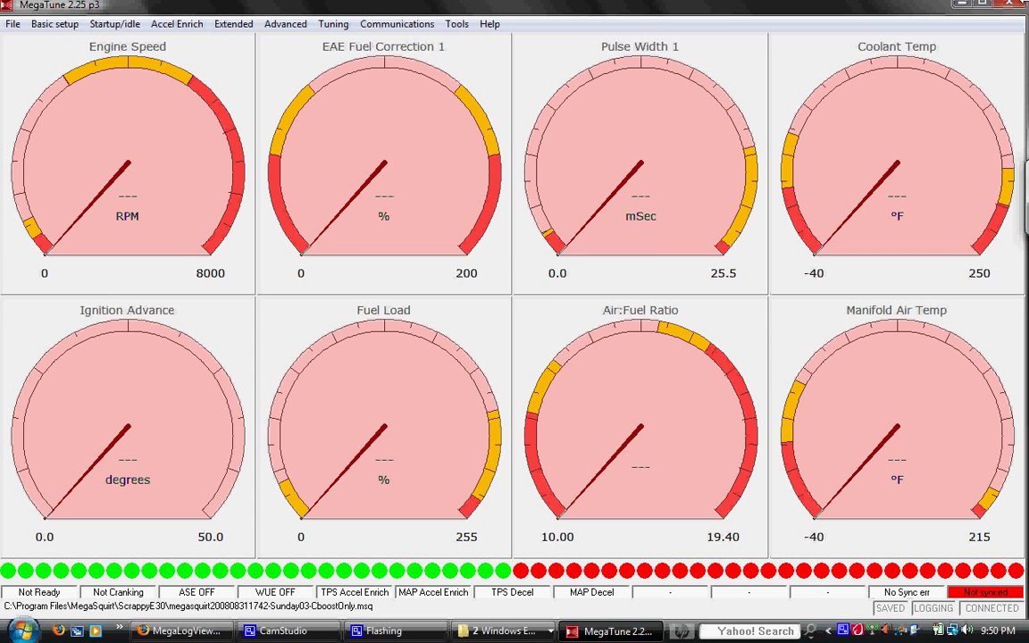
pyautogui.hotkey('alt', 'F4')
pyautogui.click(526, 352)
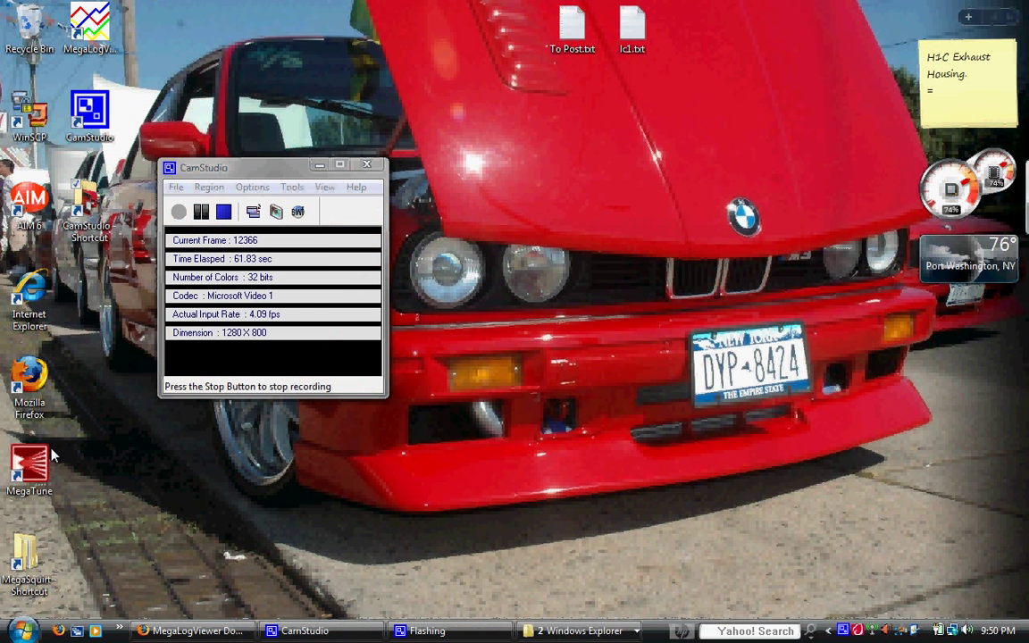
# Relaunch MegaTune on the ScrappyE30 project and decline the COM4 port error
pyautogui.doubleClick(40, 463)
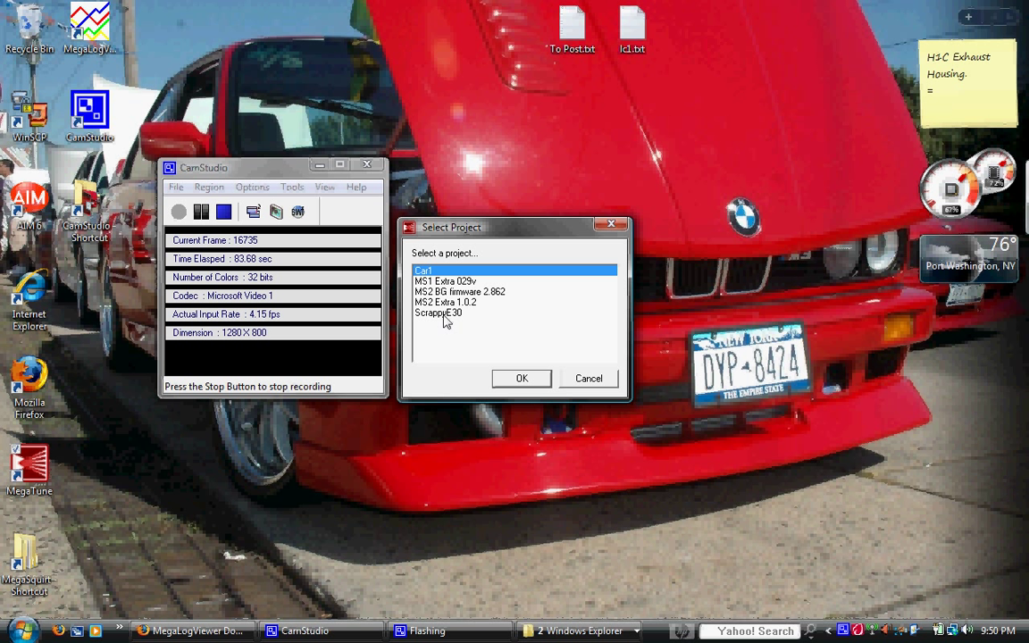
pyautogui.doubleClick(443, 313)
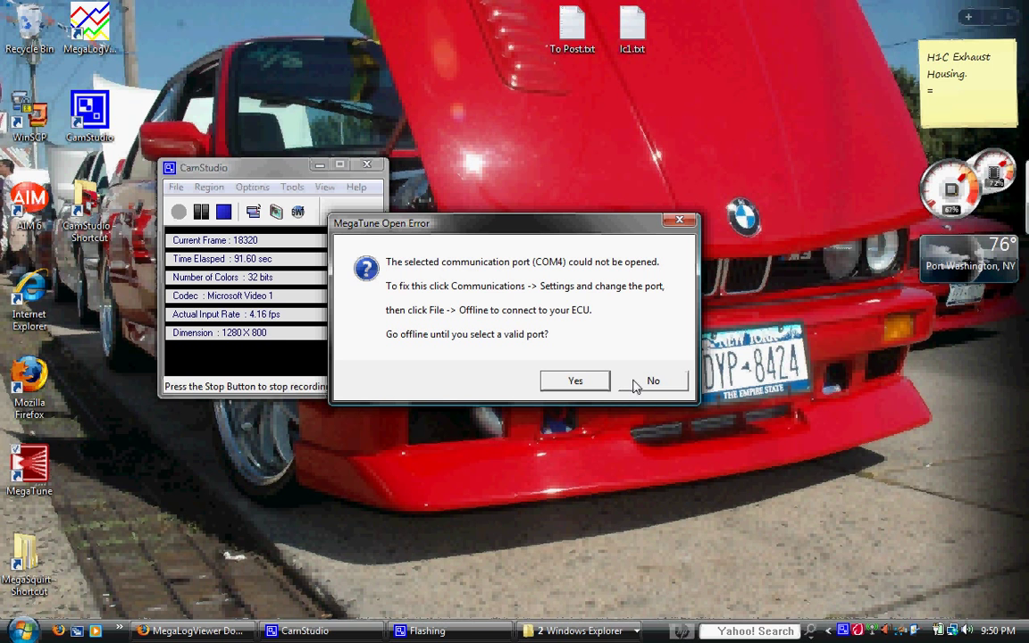
pyautogui.click(634, 382)
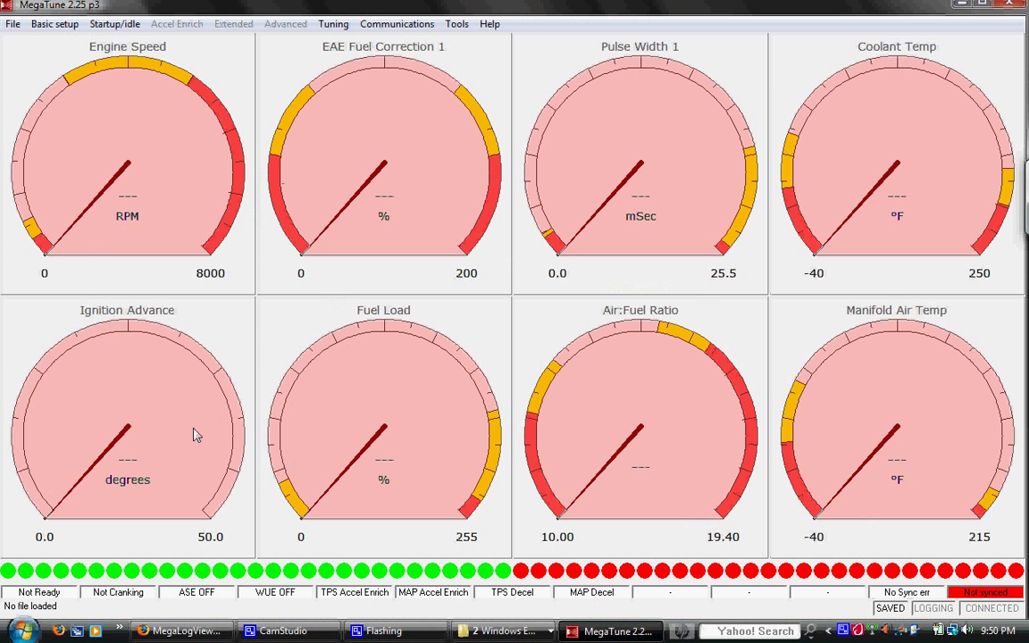
pyautogui.click(26, 606)
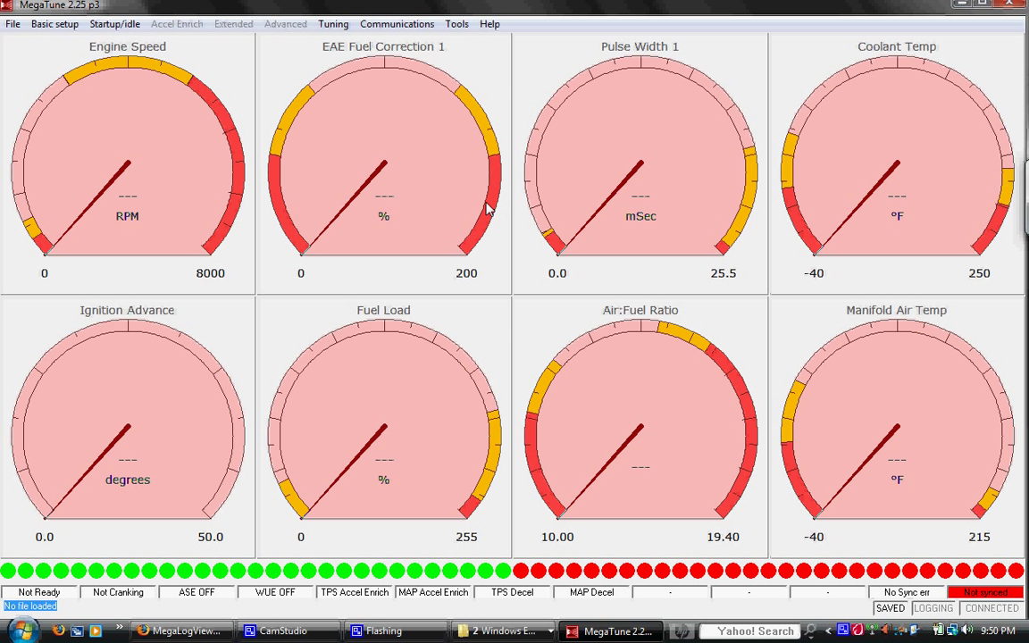
pyautogui.click(13, 24)
pyautogui.click(30, 44)
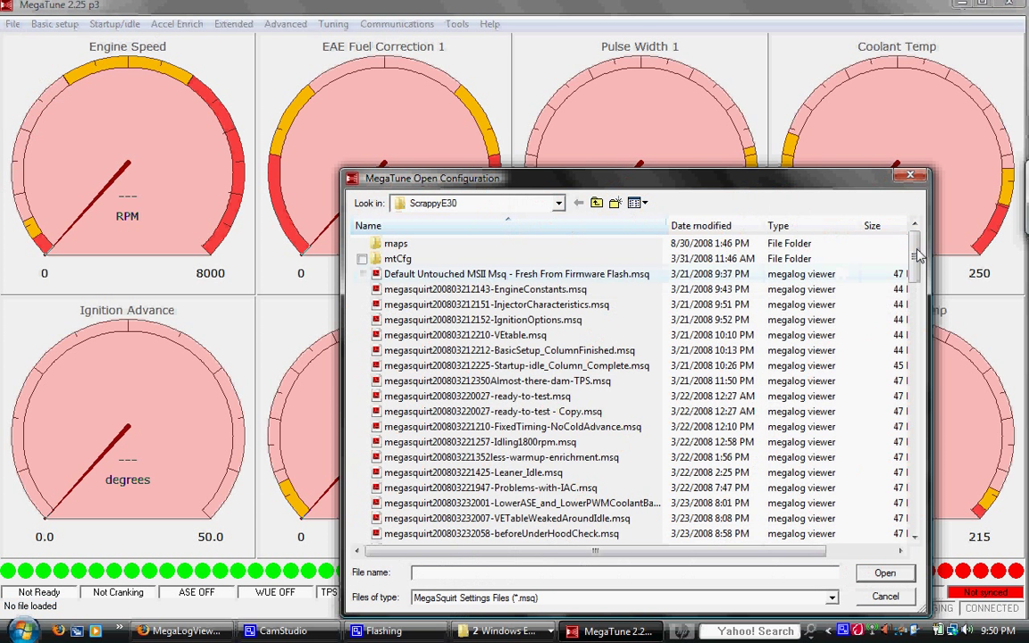
pyautogui.moveTo(913, 250); pyautogui.dragTo(902, 482)
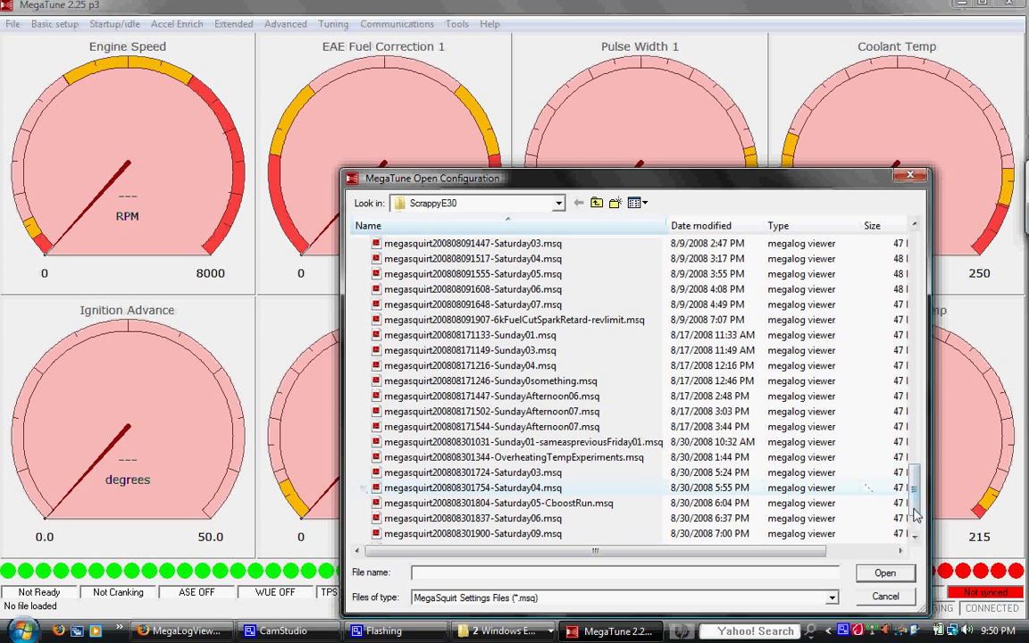
pyautogui.scroll(-2, 826, 464)
pyautogui.click(536, 515)
pyautogui.doubleClick(548, 516)
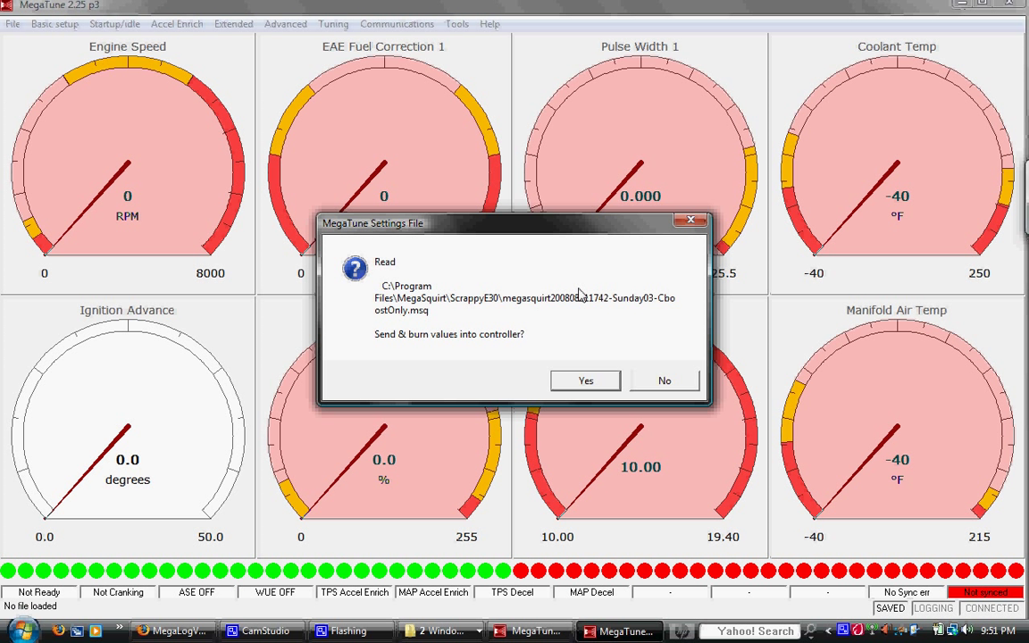
# Decline burning, then check Trigger Wheel Settings: 60 teeth, 2 missing, tooth #1 at 88.0° BTDC
pyautogui.click(664, 382)
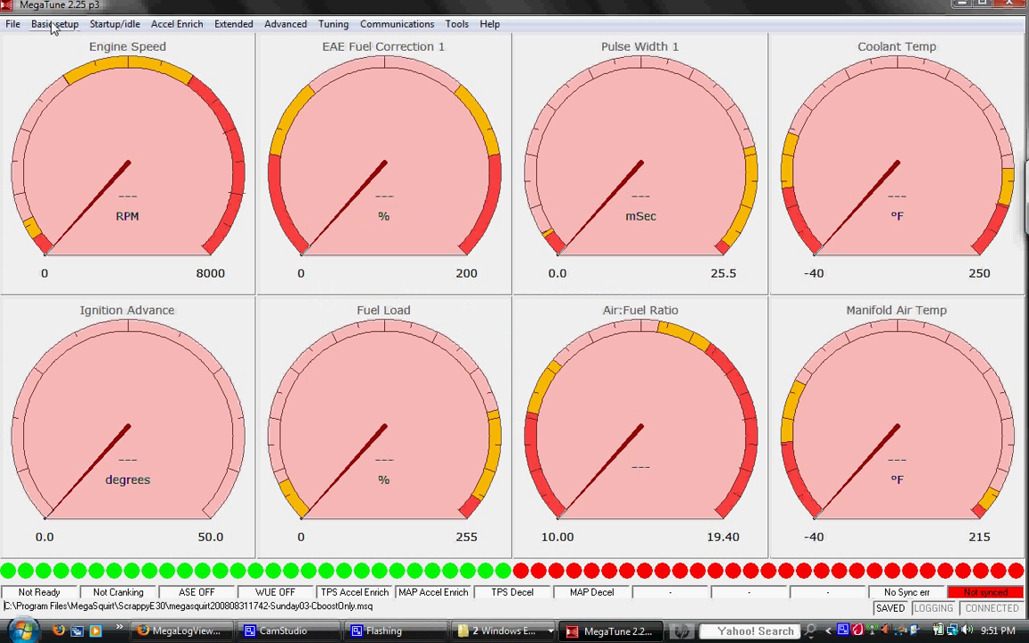
pyautogui.click(51, 24)
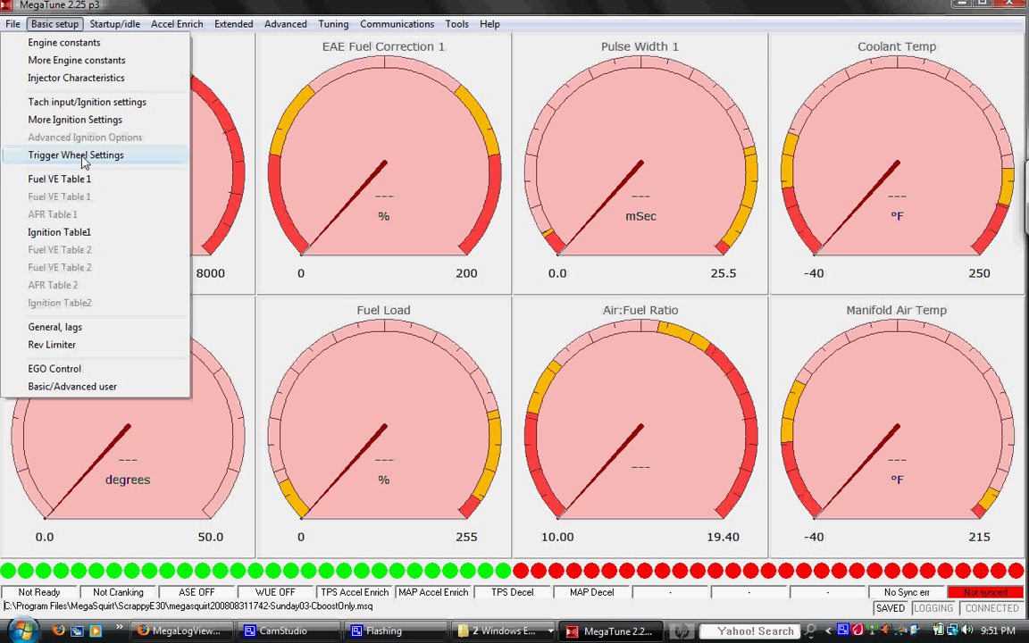
pyautogui.click(84, 157)
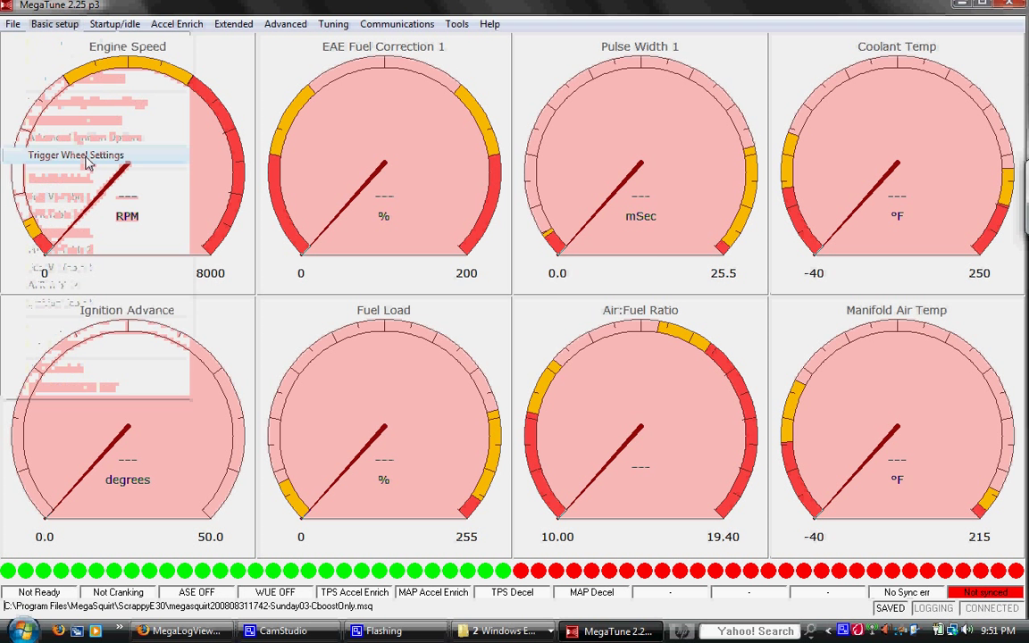
pyautogui.click(609, 288)
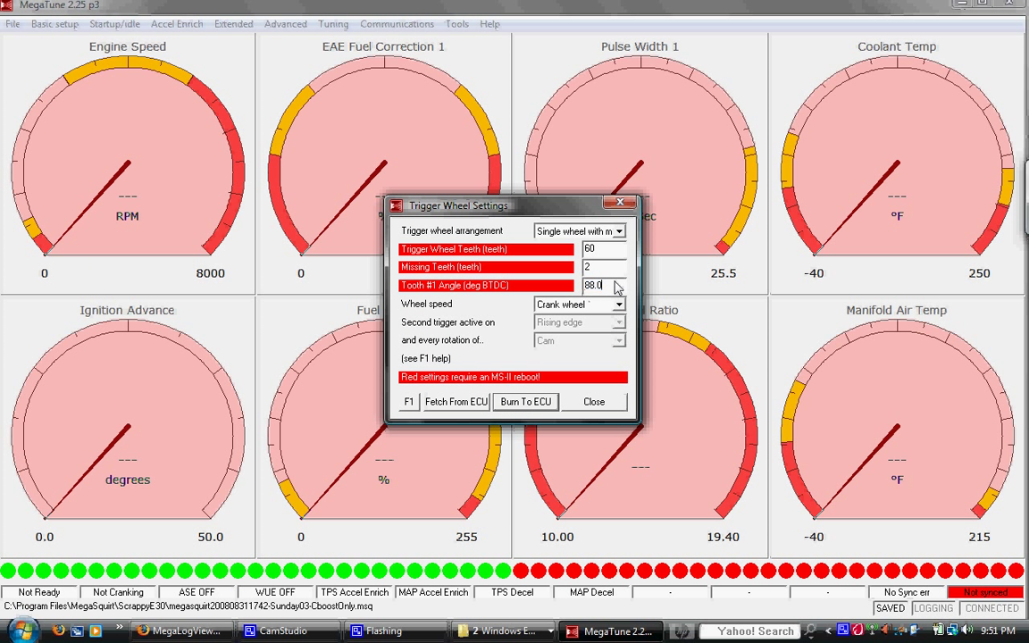
pyautogui.click(620, 202)
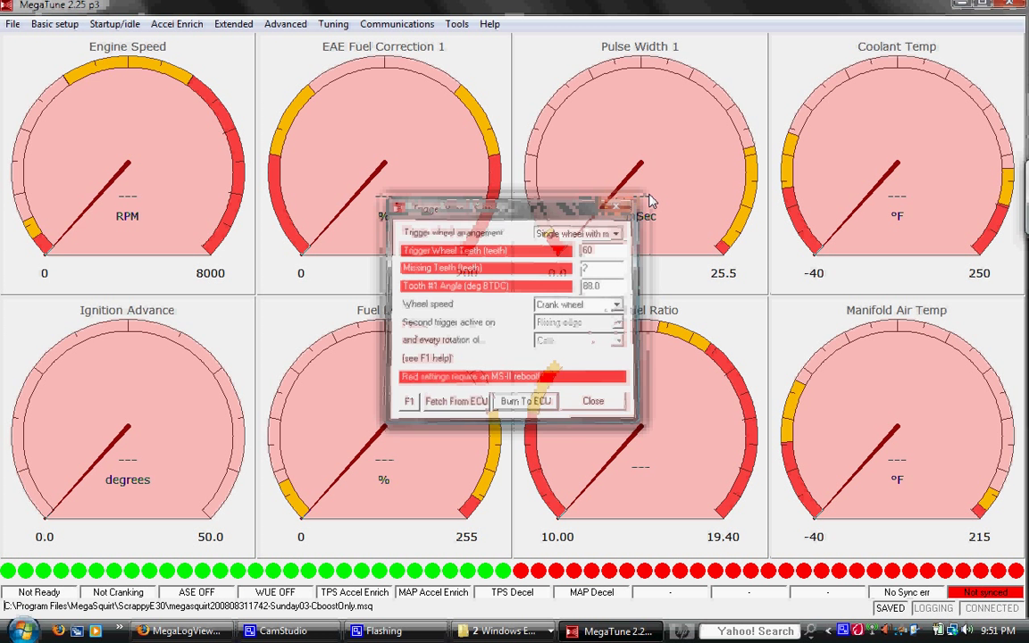
pyautogui.click(73, 25)
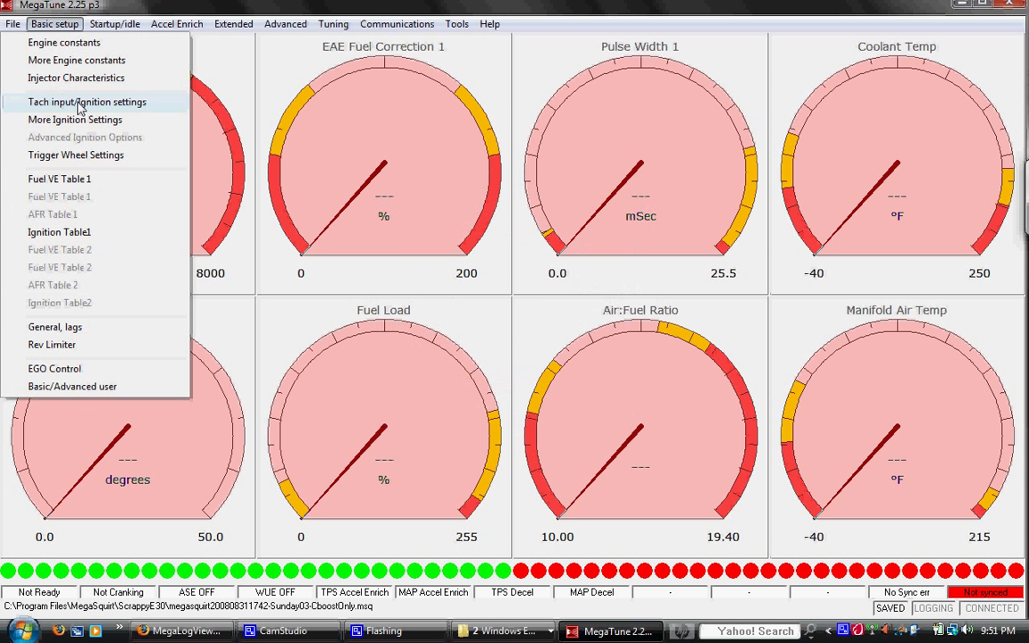
pyautogui.click(102, 181)
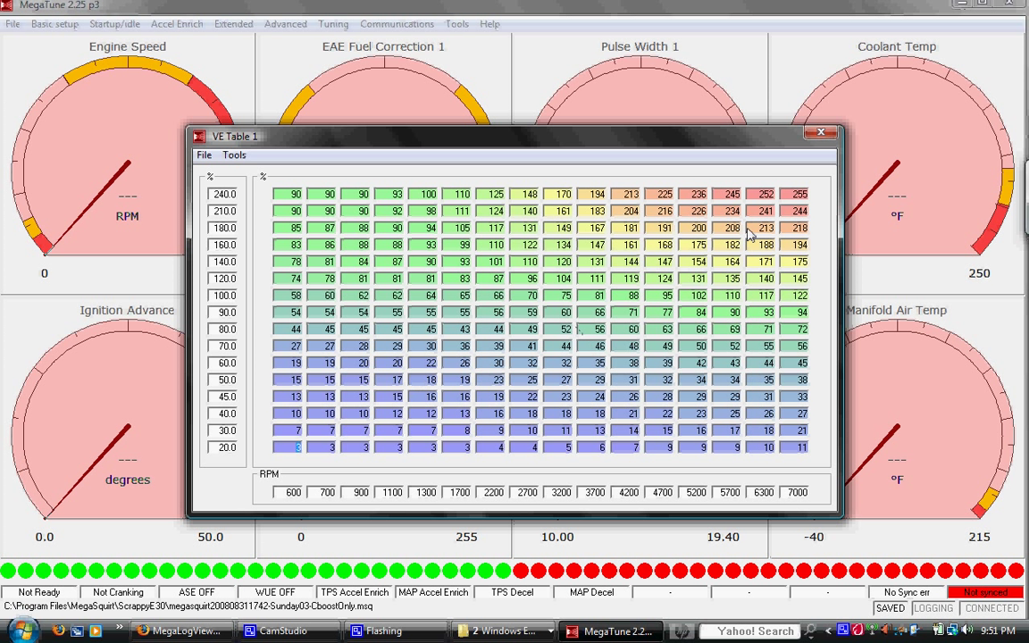
pyautogui.click(821, 134)
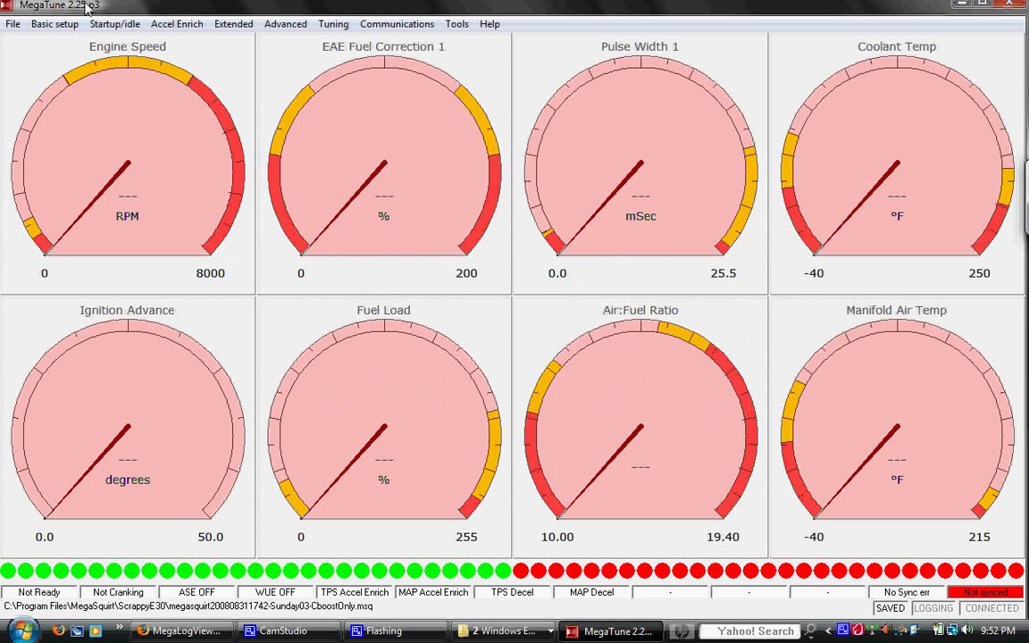
pyautogui.click(55, 24)
pyautogui.click(59, 232)
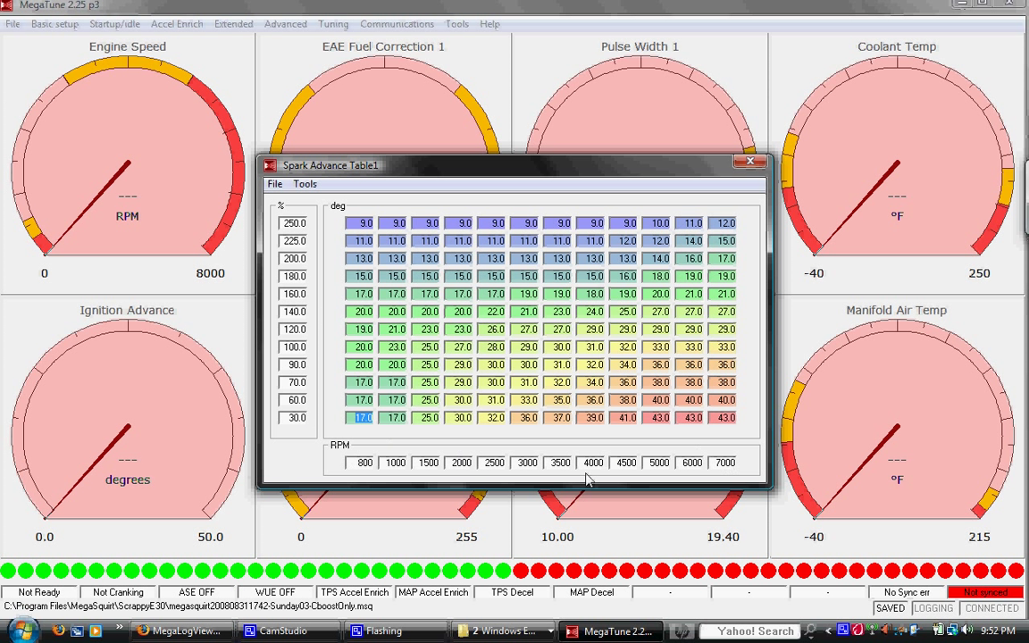
pyautogui.hotkey('shift', 'Tab')
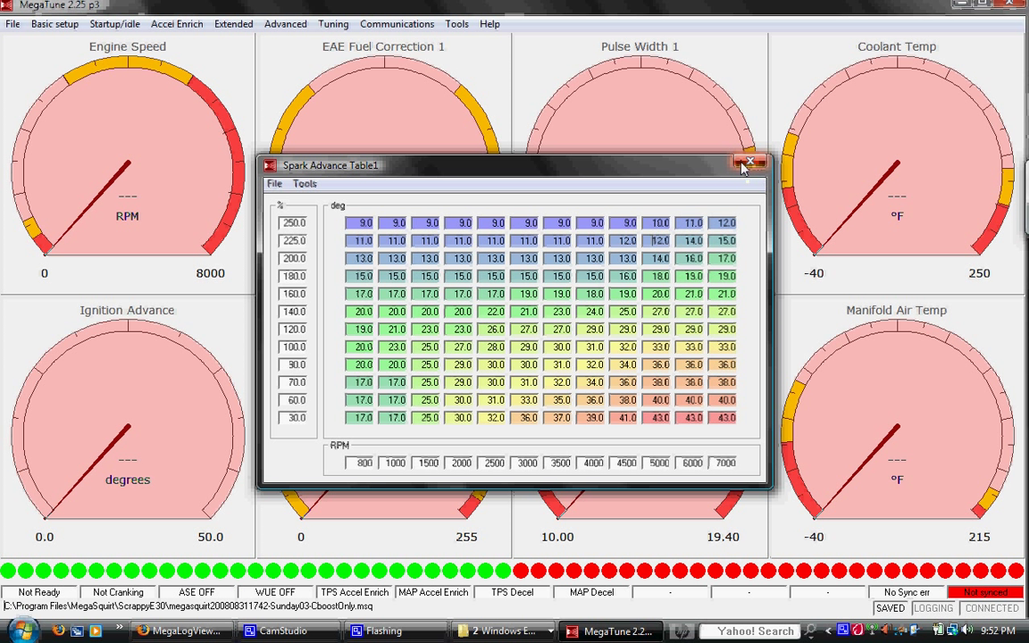
pyautogui.click(747, 163)
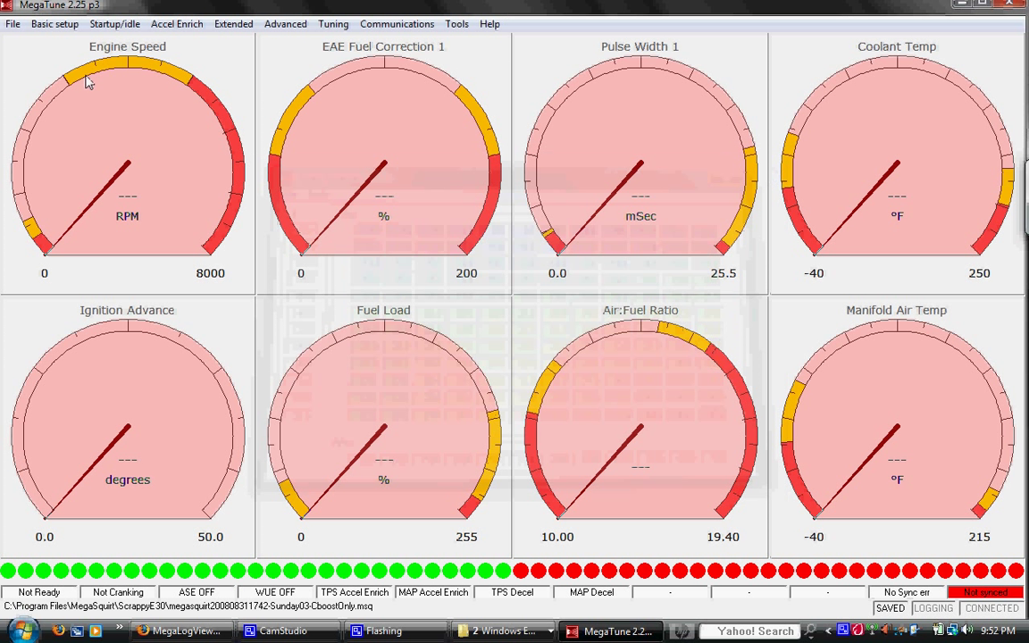
pyautogui.click(75, 26)
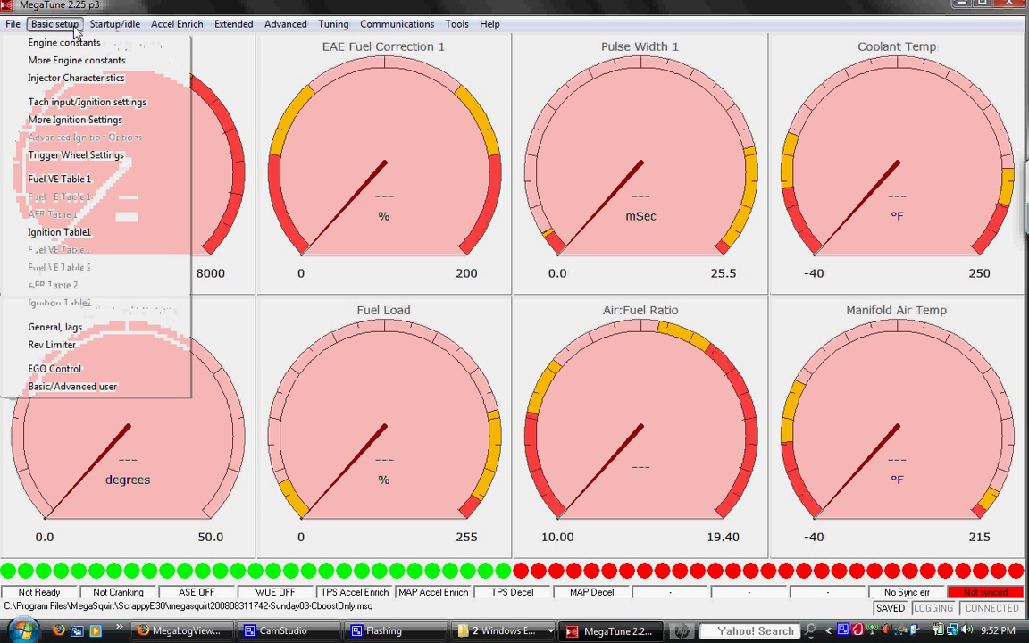
pyautogui.click(54, 344)
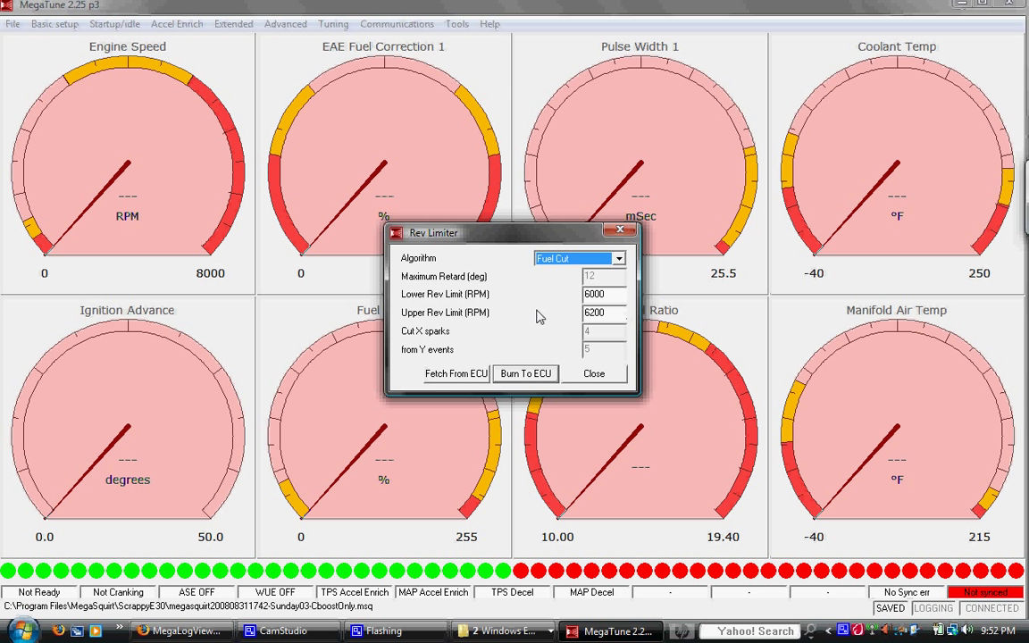
pyautogui.doubleClick(606, 315)
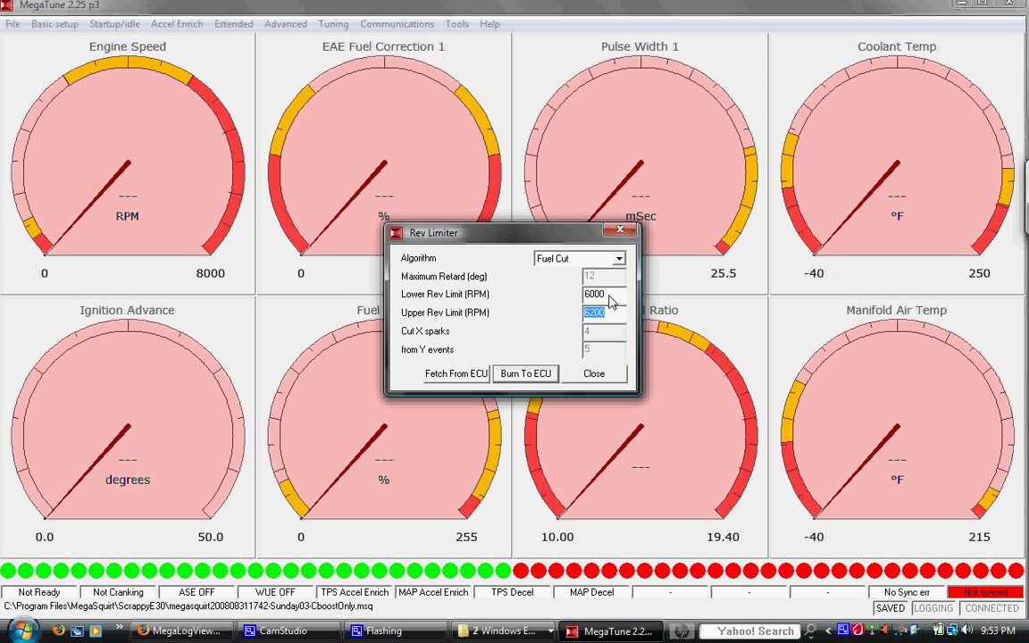
pyautogui.doubleClick(609, 297)
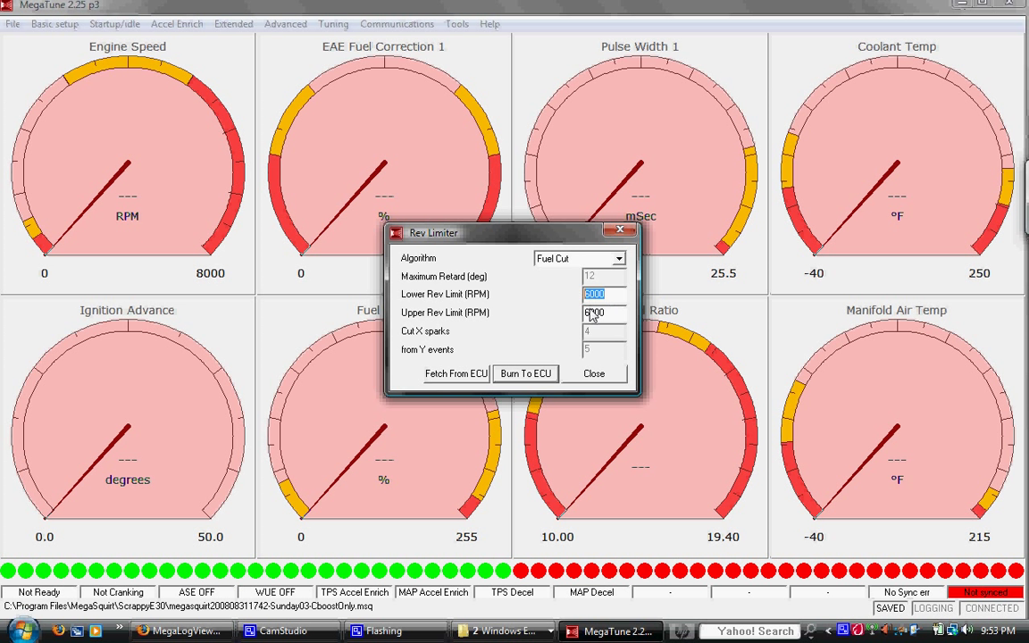
pyautogui.click(594, 375)
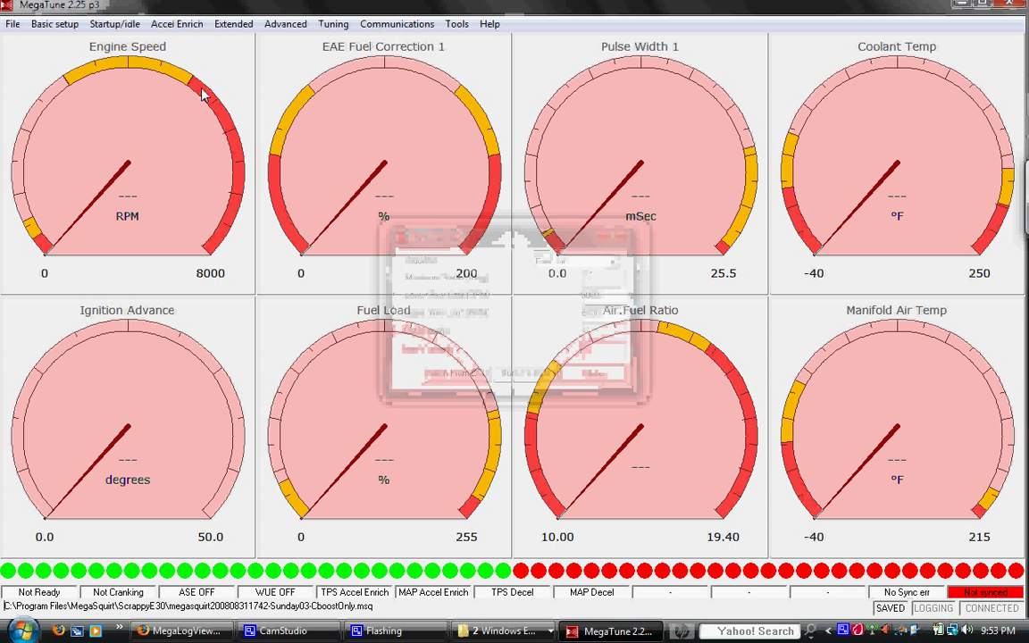
# Check the EGO Control settings, where the EGO sensor type is Disabled, and close them
pyautogui.click(59, 25)
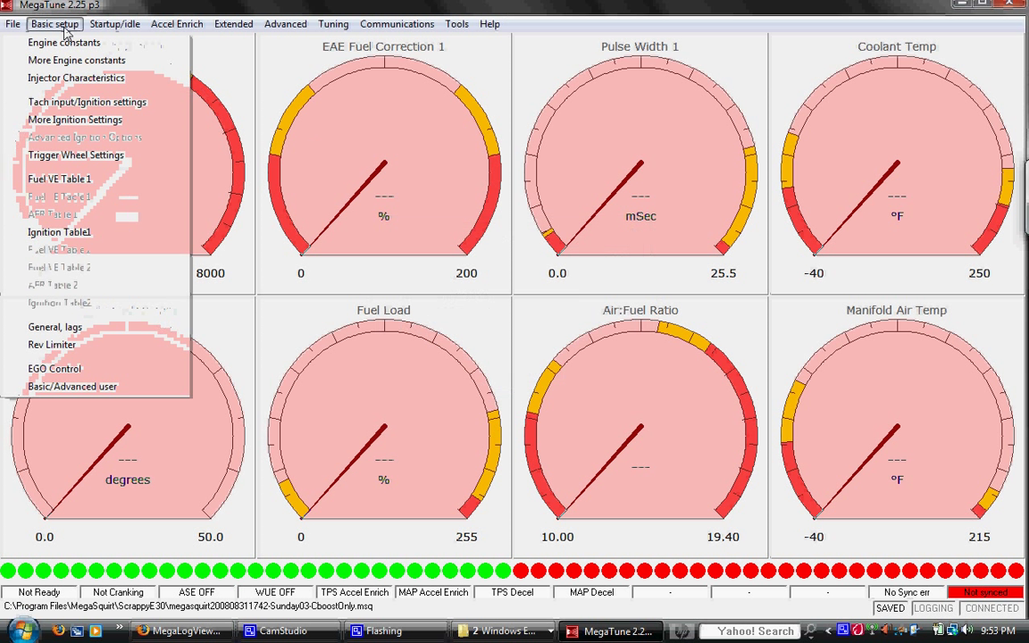
pyautogui.click(63, 368)
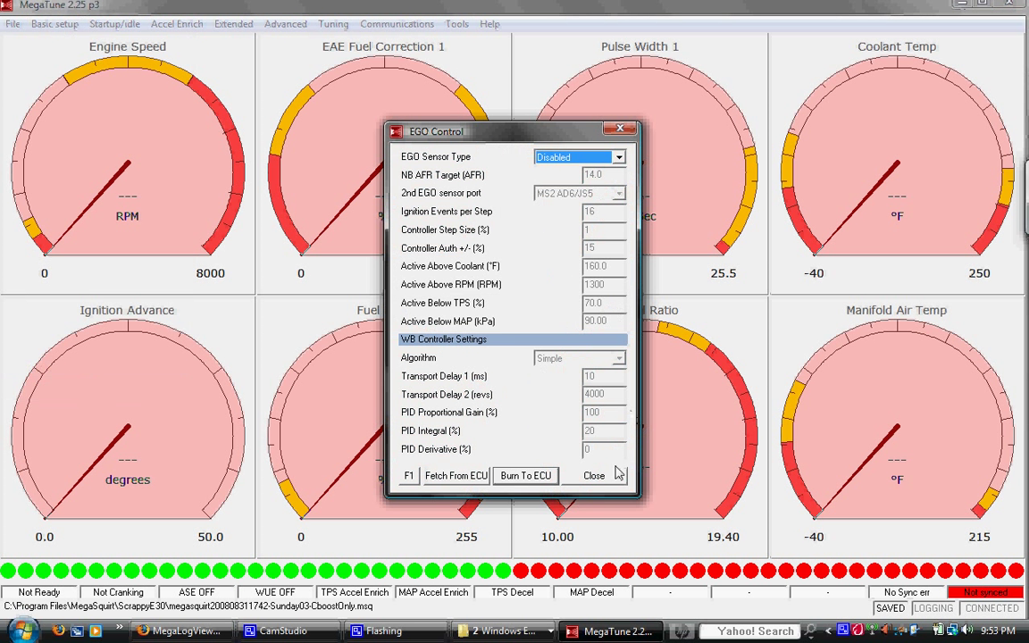
pyautogui.click(594, 475)
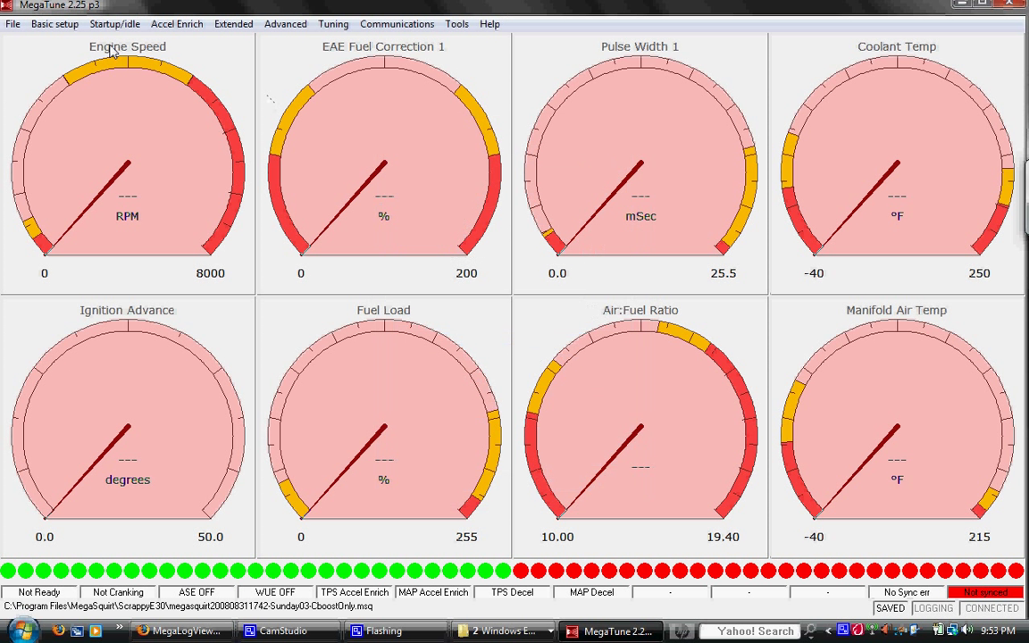
pyautogui.click(76, 25)
pyautogui.moveTo(116, 25)
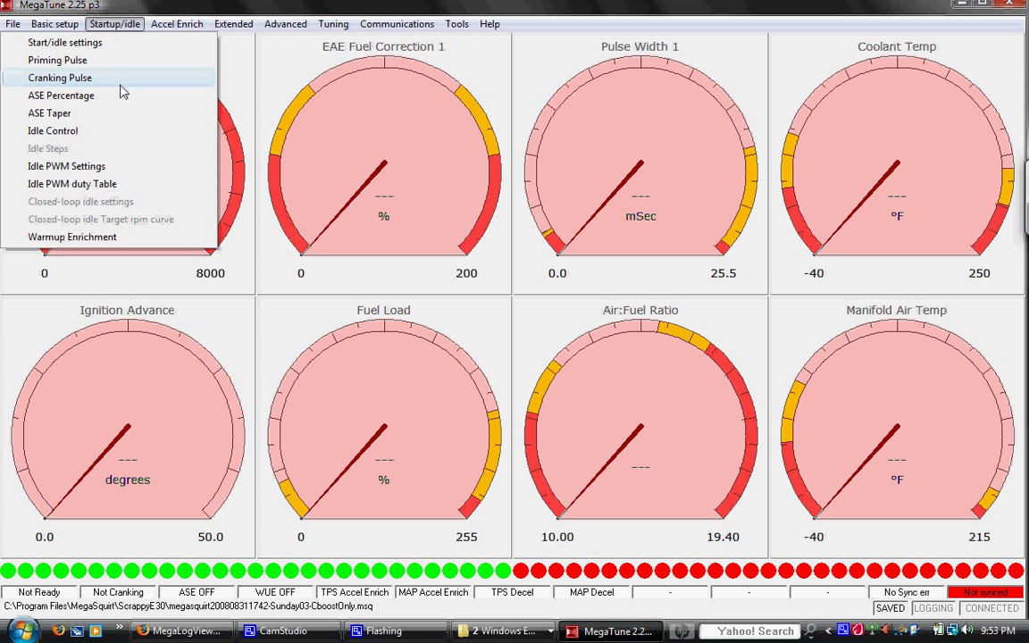
# Review Idle Control: PWM Warmup algorithm with a 140°F fast idle temperature, then close it
pyautogui.click(100, 131)
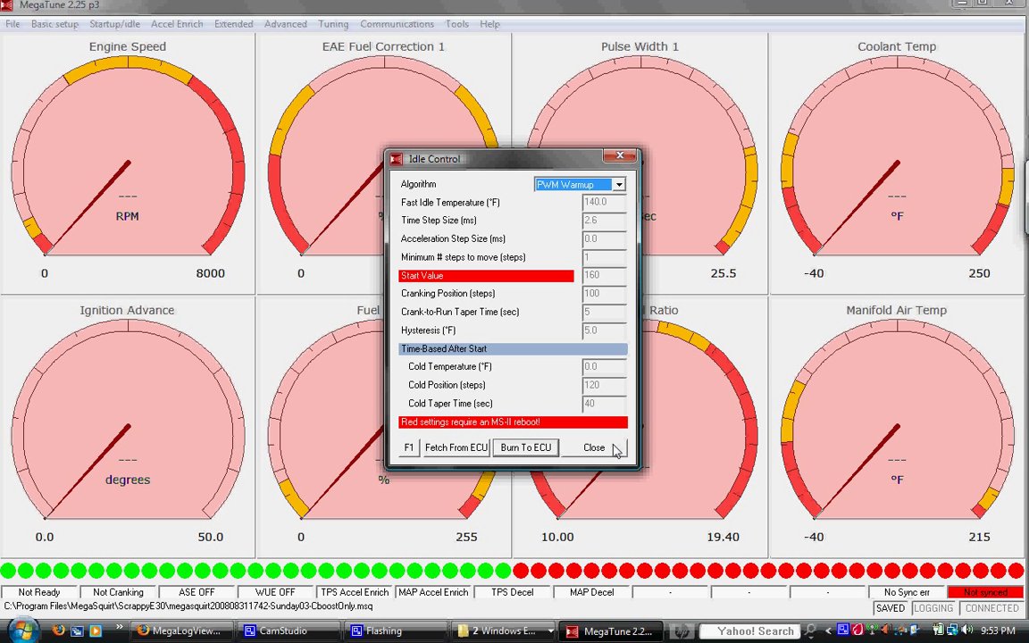
pyautogui.click(593, 448)
# Inspect the Idle PWM duty table, stepping through 40% at 140°F and 36% at 170°F
pyautogui.click(64, 25)
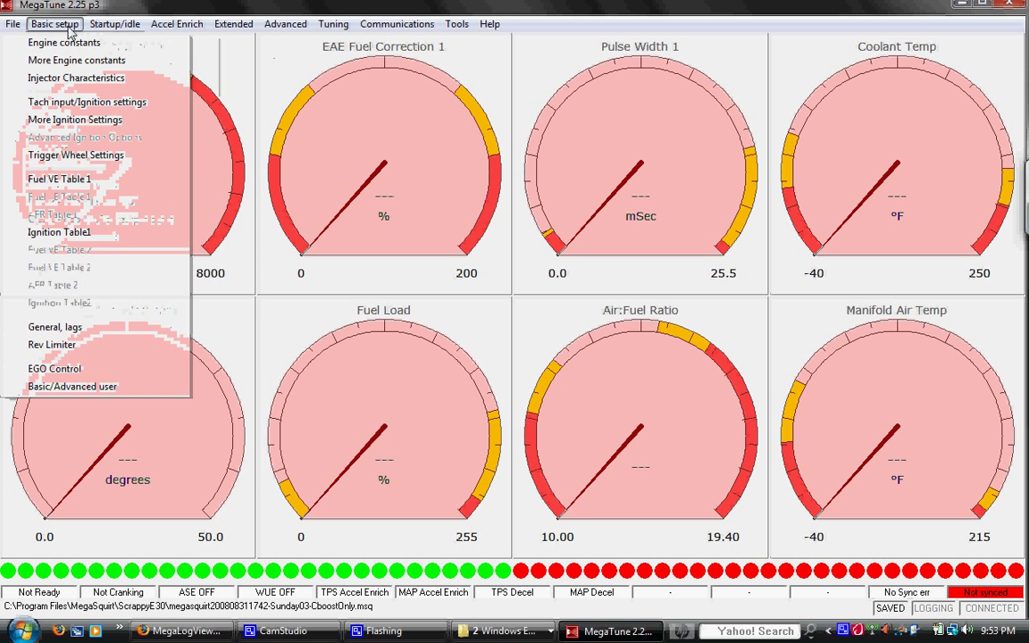
pyautogui.click(72, 182)
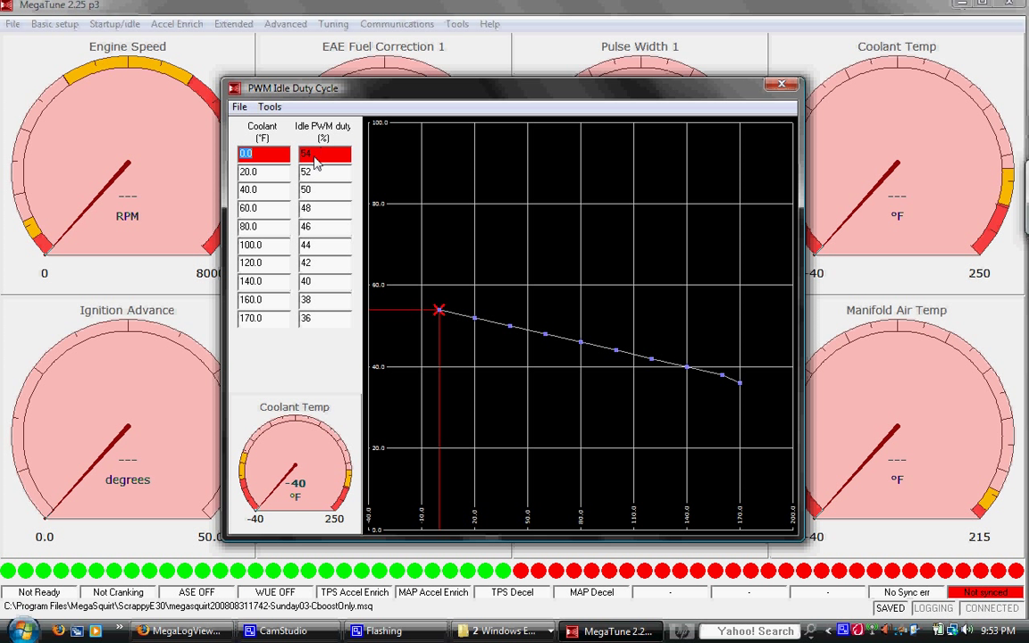
pyautogui.click(250, 280)
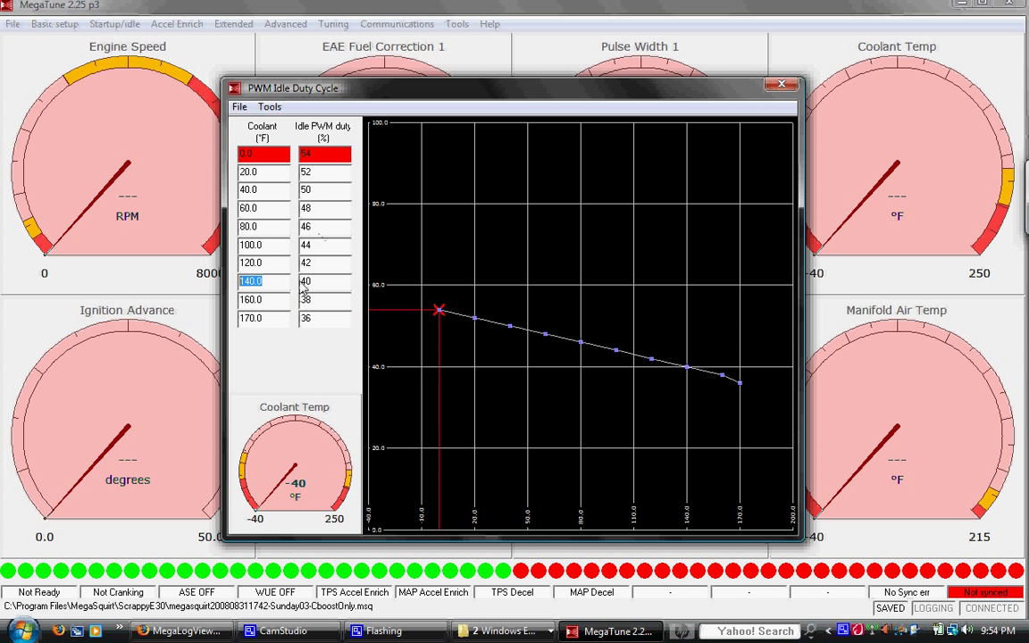
pyautogui.press('Tab')
pyautogui.click(308, 282)
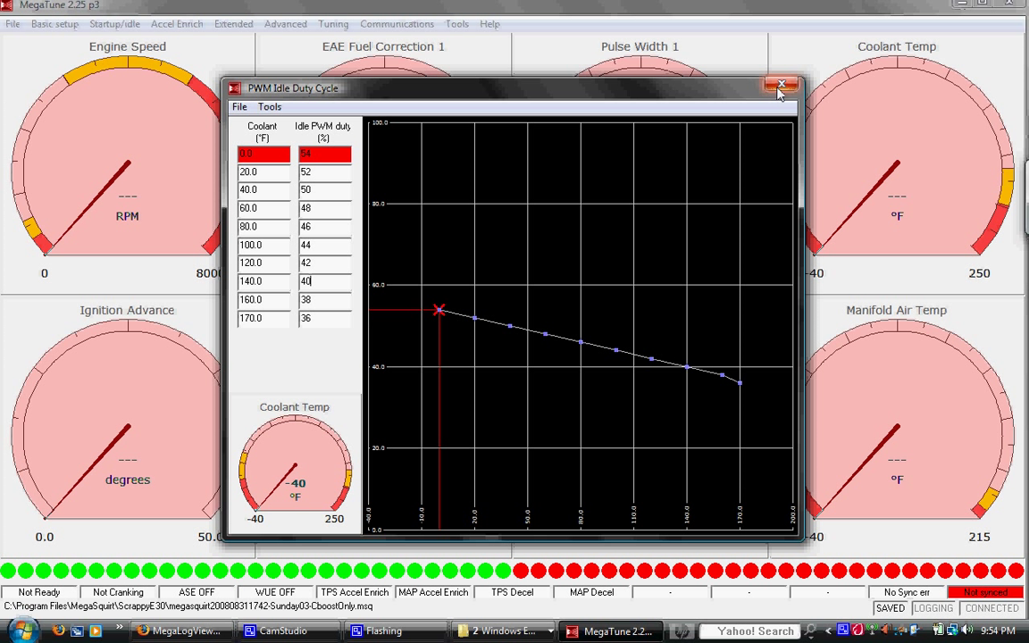
pyautogui.press('Down')
pyautogui.press('Down')
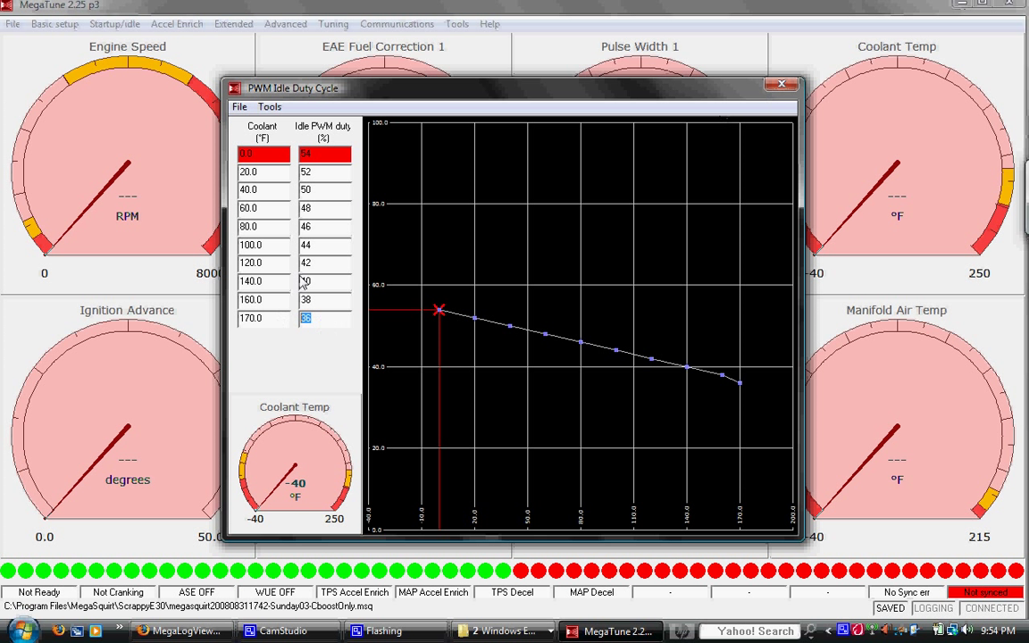
pyautogui.click(782, 84)
pyautogui.click(130, 25)
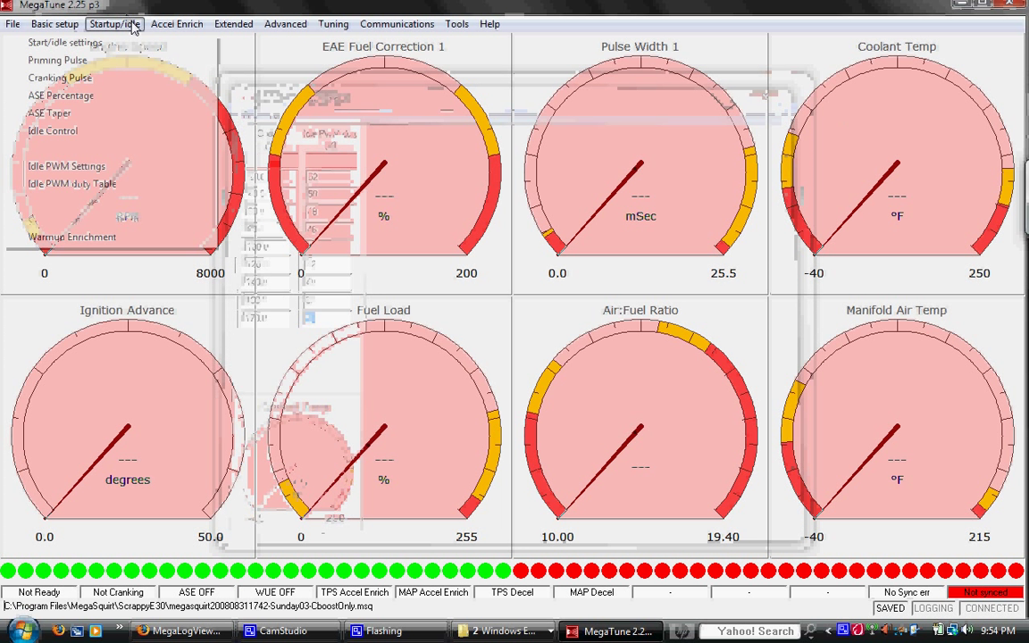
pyautogui.click(95, 218)
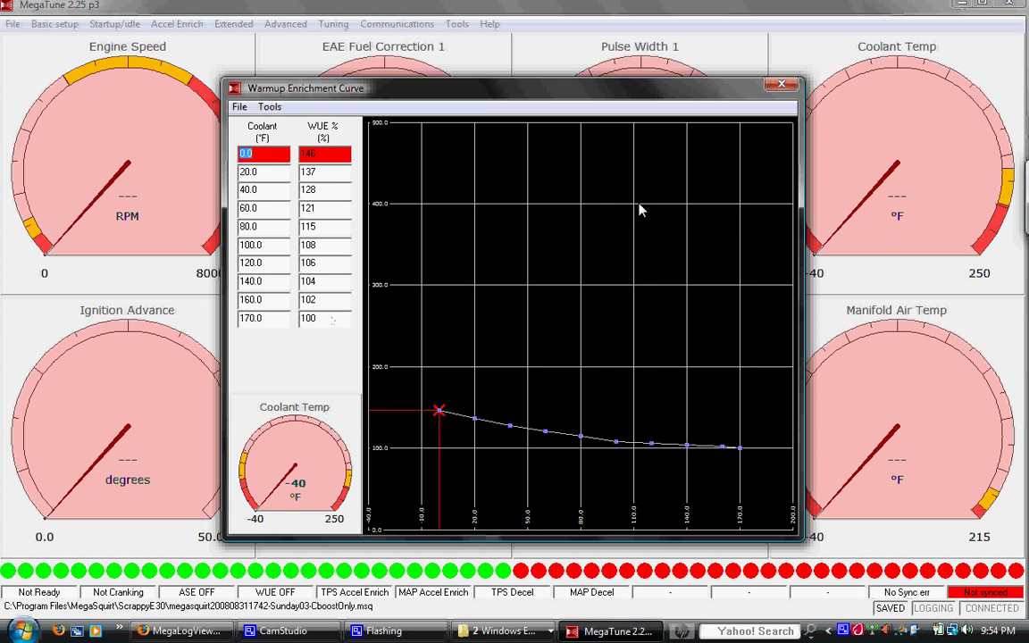
pyautogui.click(785, 86)
pyautogui.click(134, 24)
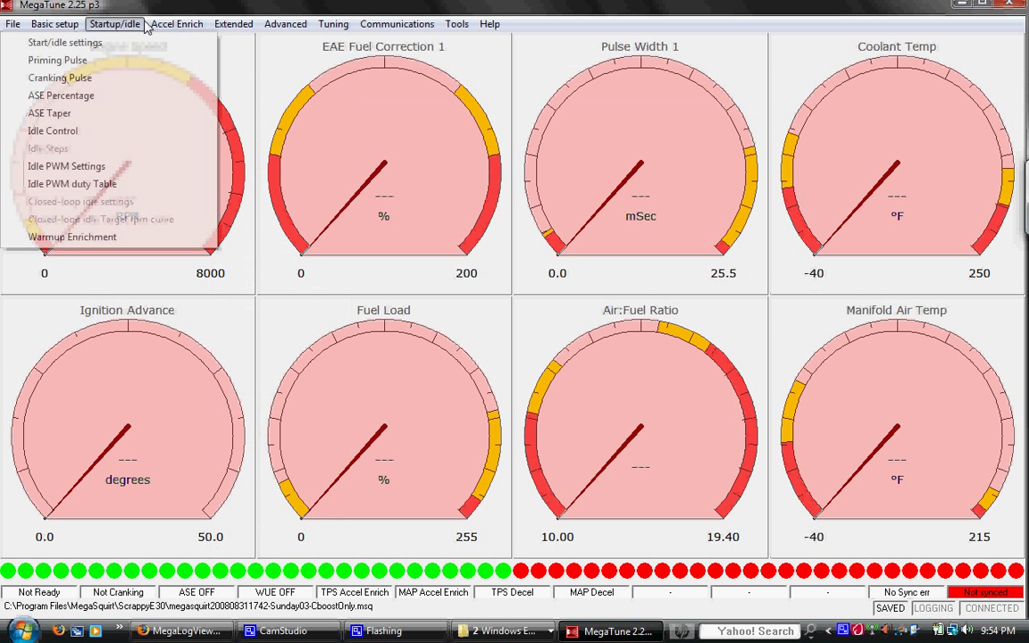